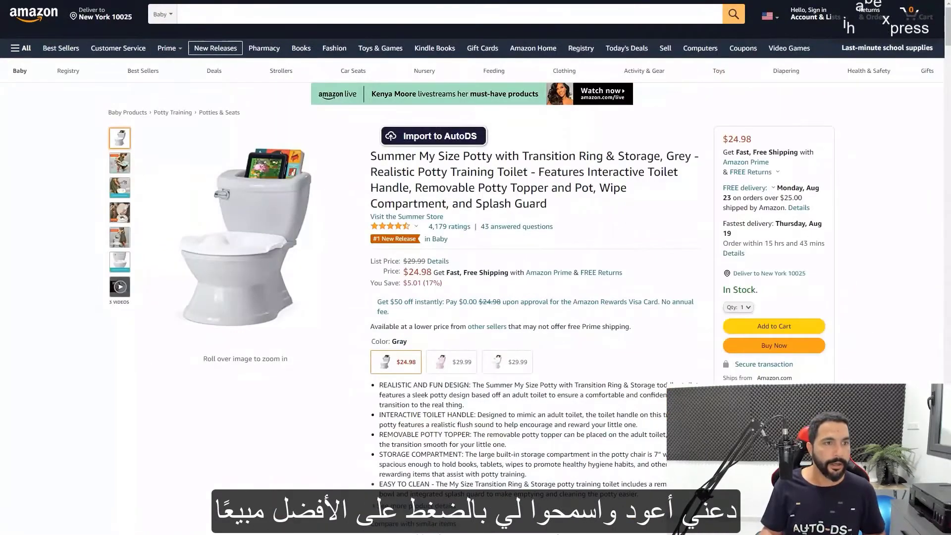
Open Amazon's Best Sellers, switch to the Movers & Shakers list and look through its department rankings
click(61, 48)
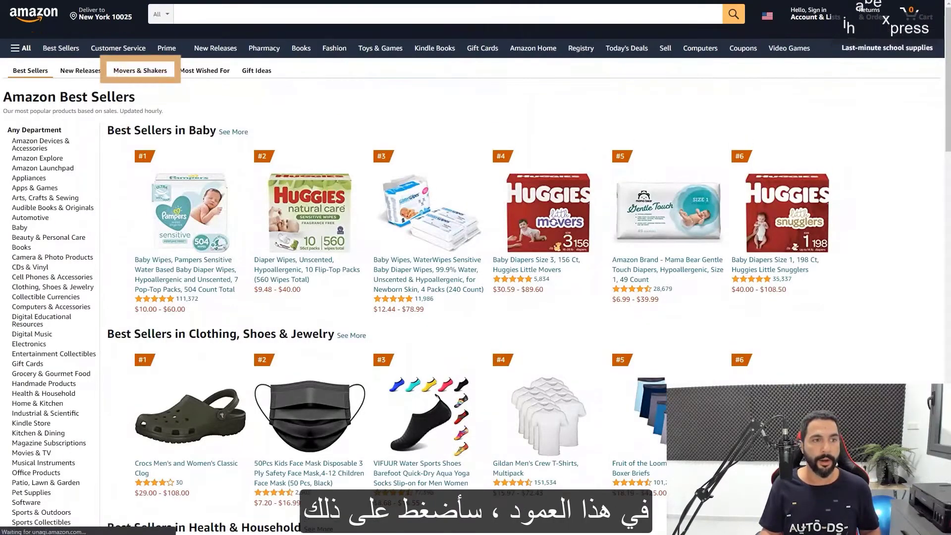
click(140, 70)
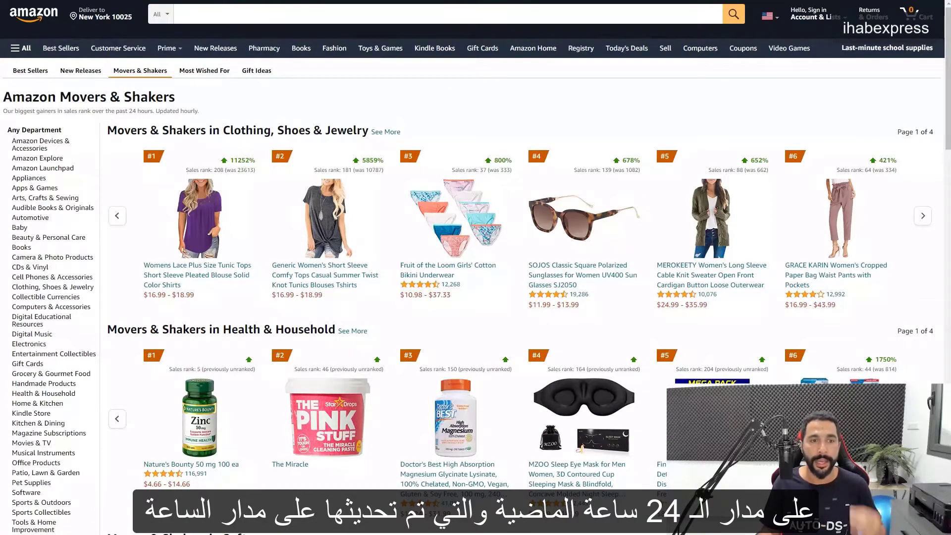
scroll(476, 268, down, 1)
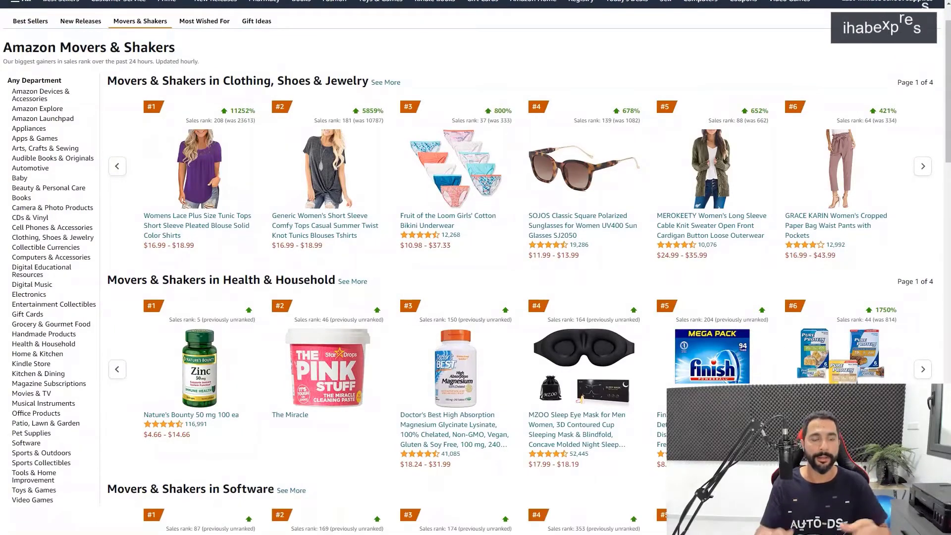
scroll(290, 69, down, 7)
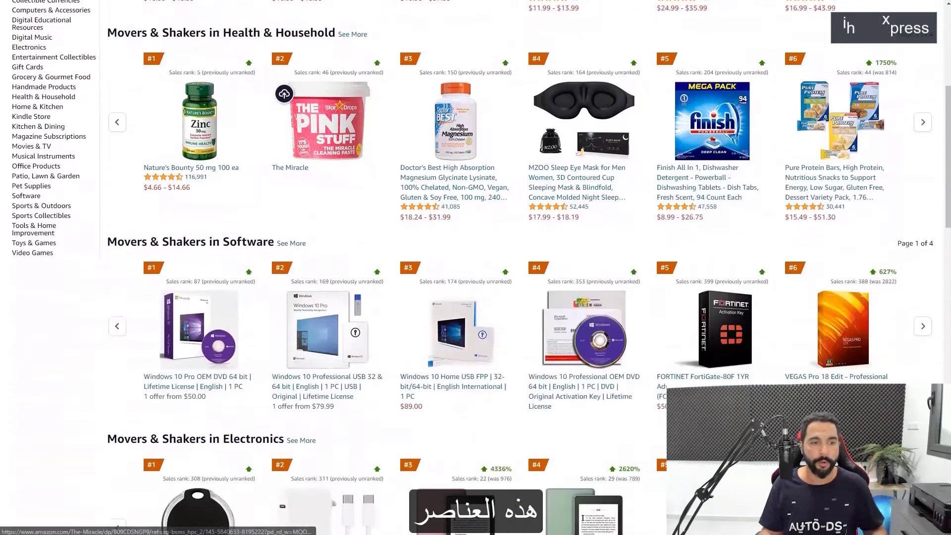
scroll(159, 170, up, 6)
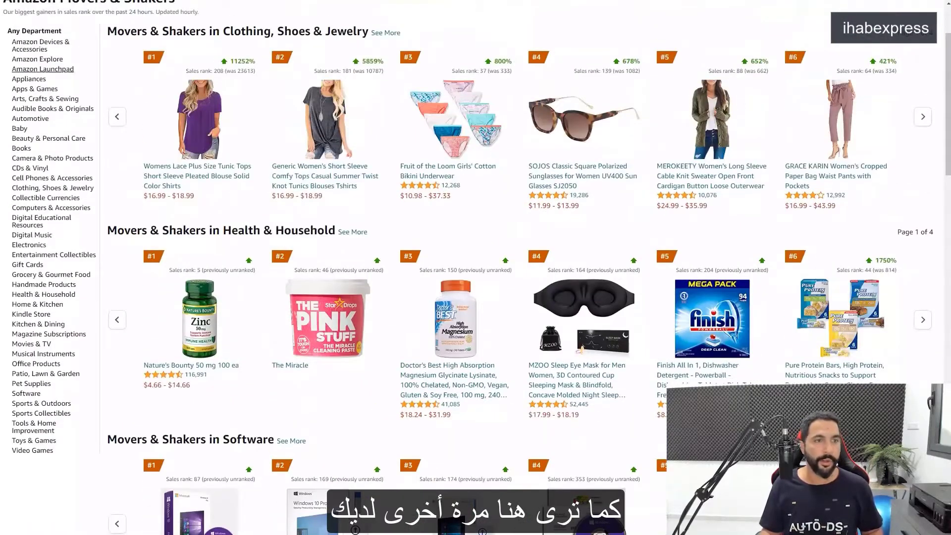
scroll(156, 250, down, 5)
scroll(156, 250, down, 4)
scroll(156, 249, up, 7)
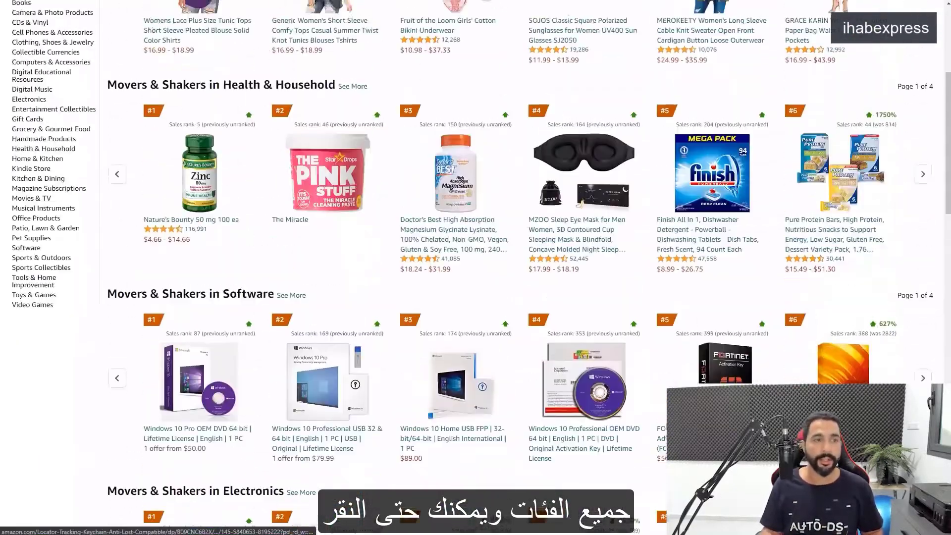
scroll(42, 145, up, 4)
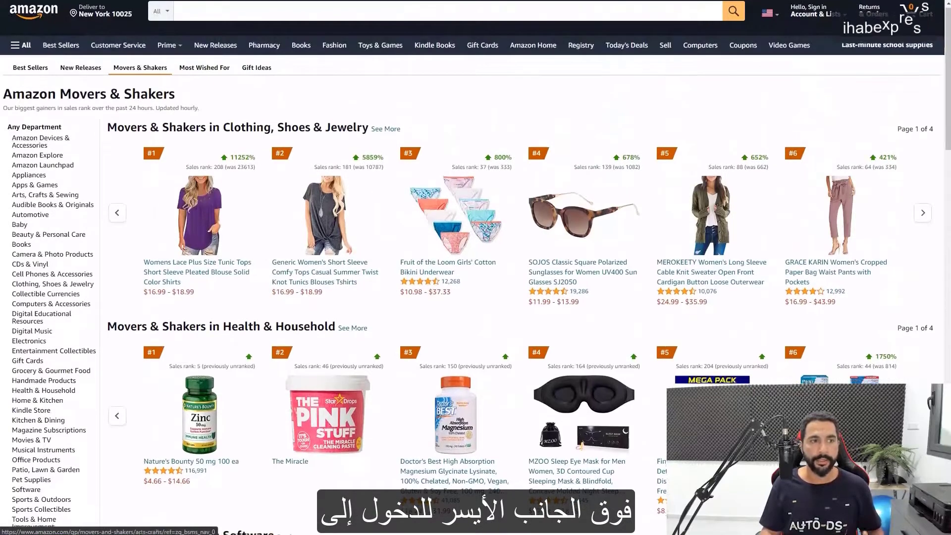
Open the Movers & Shakers list for the Pet Supplies department and look through its ranked products
scroll(49, 188, down, 1)
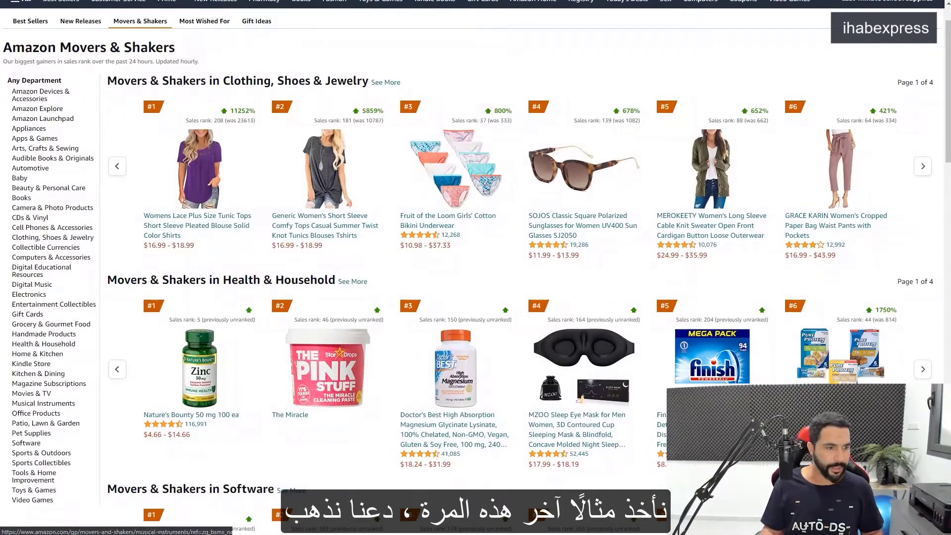
click(31, 433)
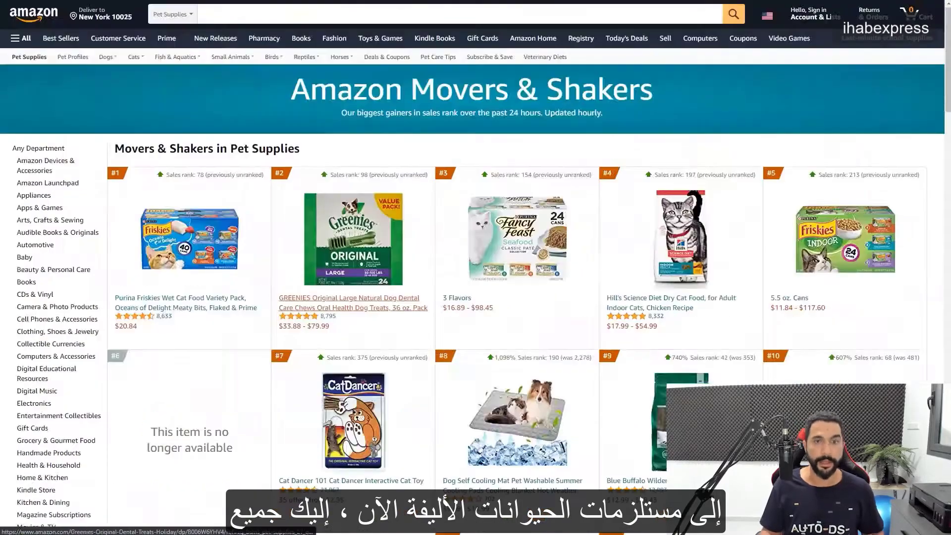
scroll(495, 223, down, 2)
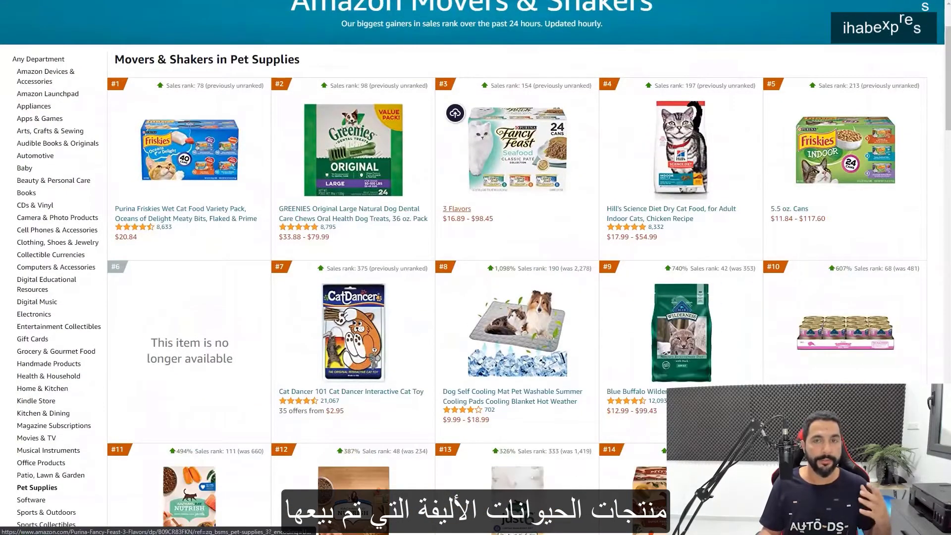
scroll(495, 223, down, 3)
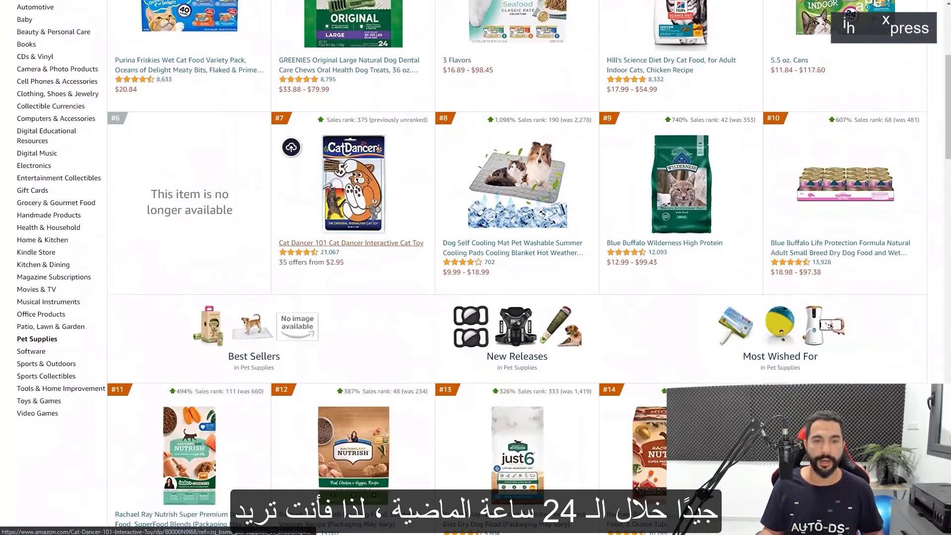
scroll(496, 297, up, 1)
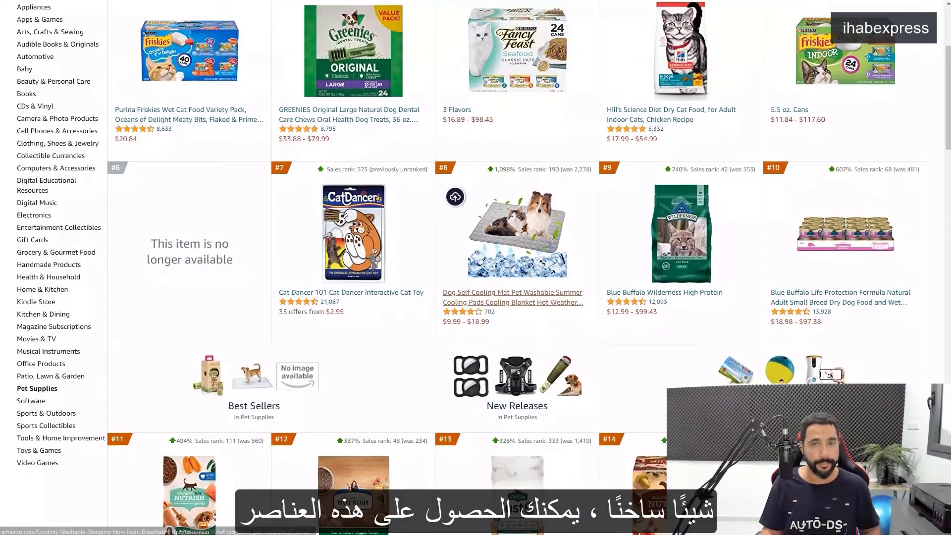
scroll(495, 208, down, 4)
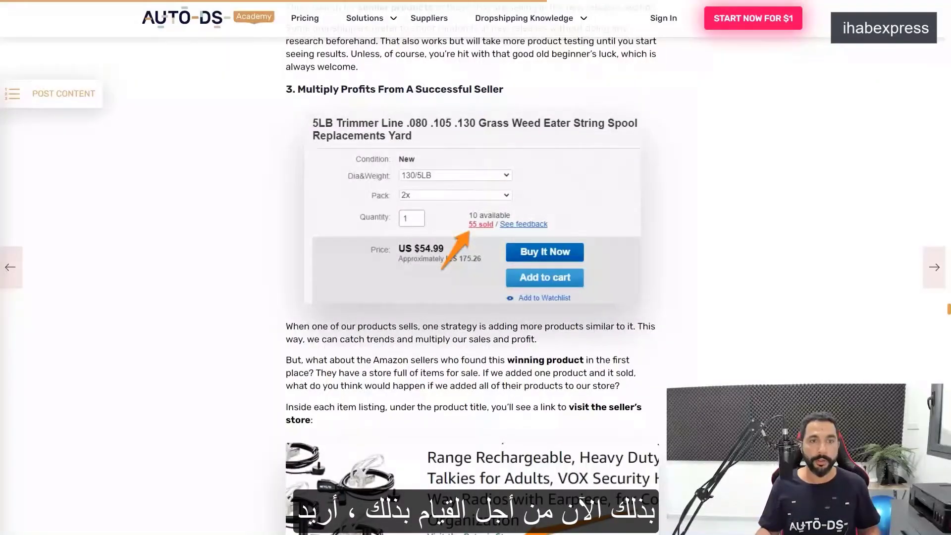
Read the AutoDS Academy article's sections on multiplying profits from a successful seller and using the AutoDS Finder
scroll(475, 267, down, 3)
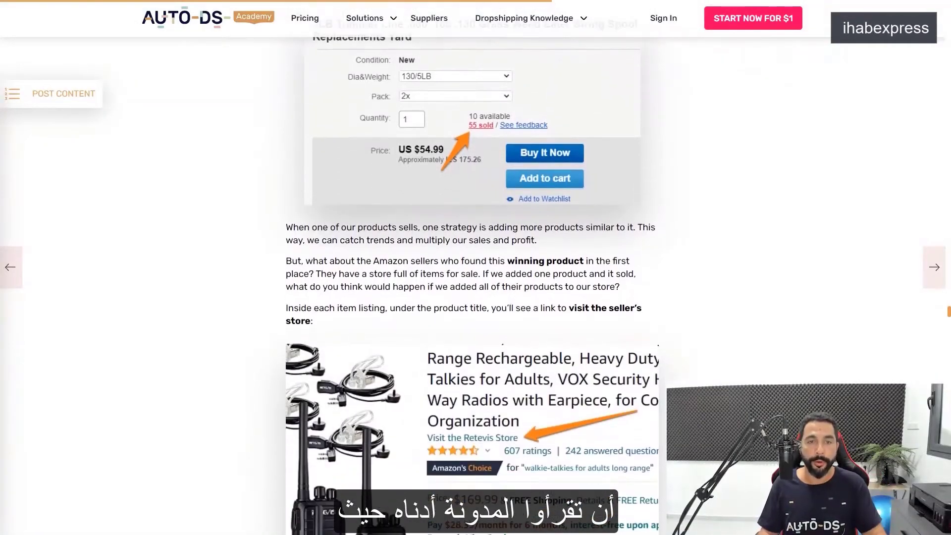
scroll(476, 267, up, 1)
scroll(470, 267, up, 1)
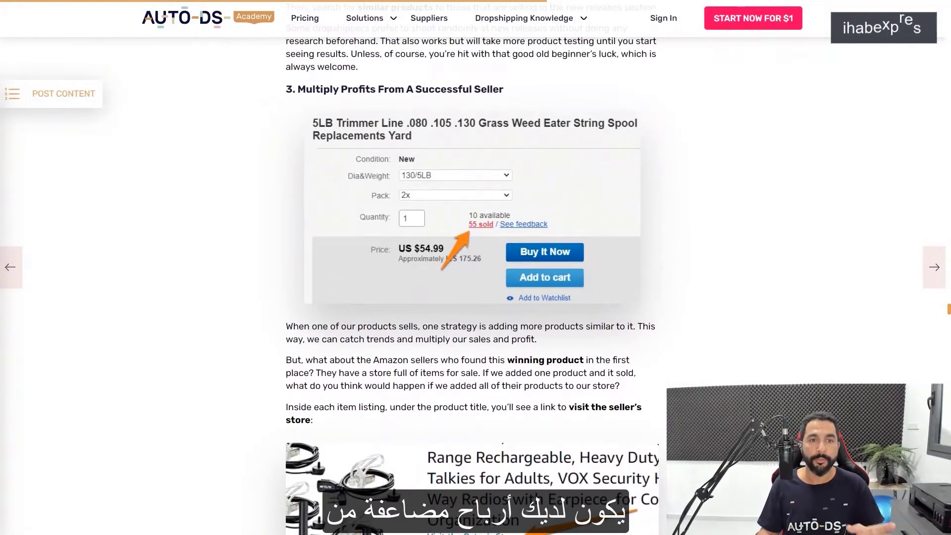
scroll(475, 267, down, 10)
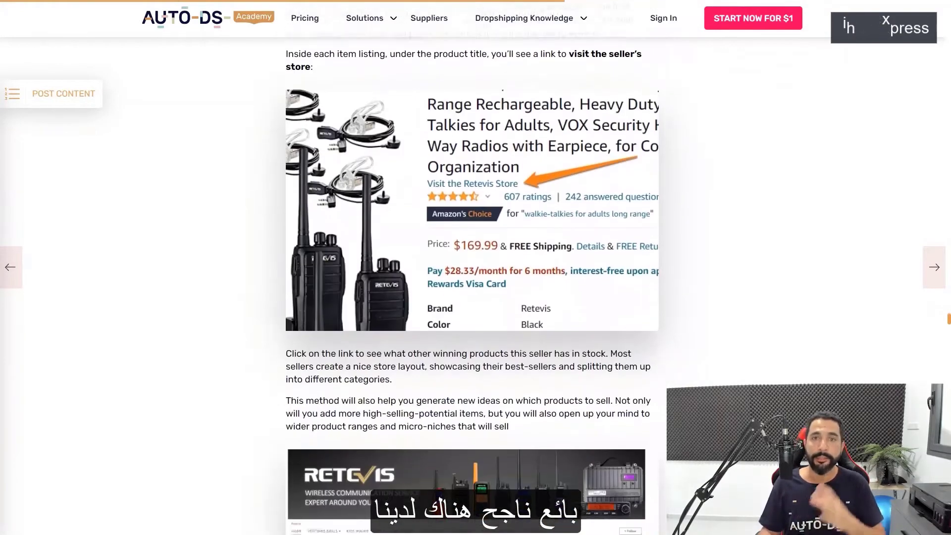
scroll(472, 285, down, 6)
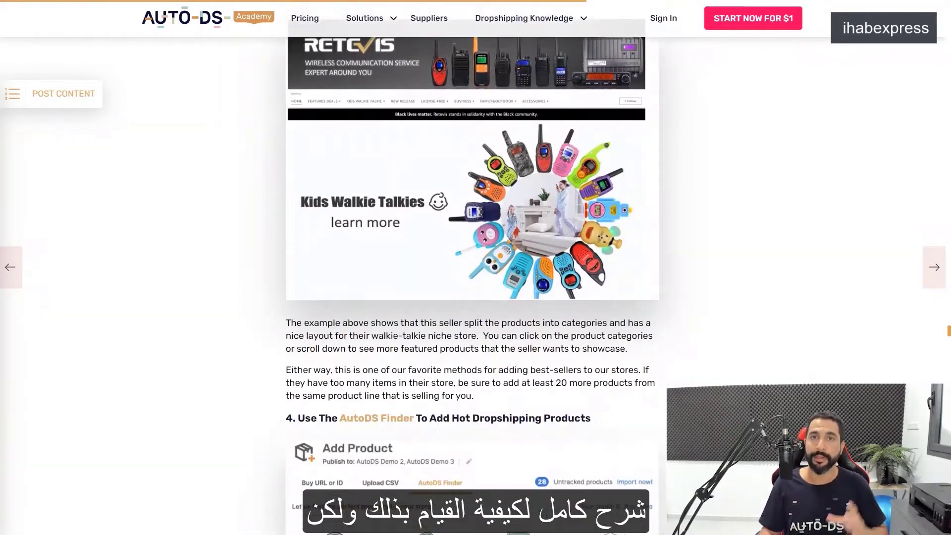
scroll(473, 267, up, 7)
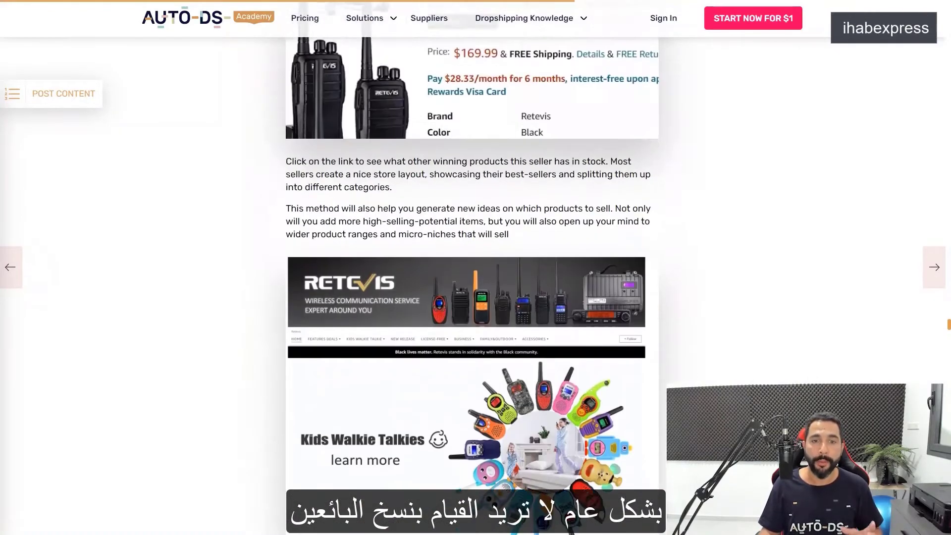
scroll(473, 268, up, 7)
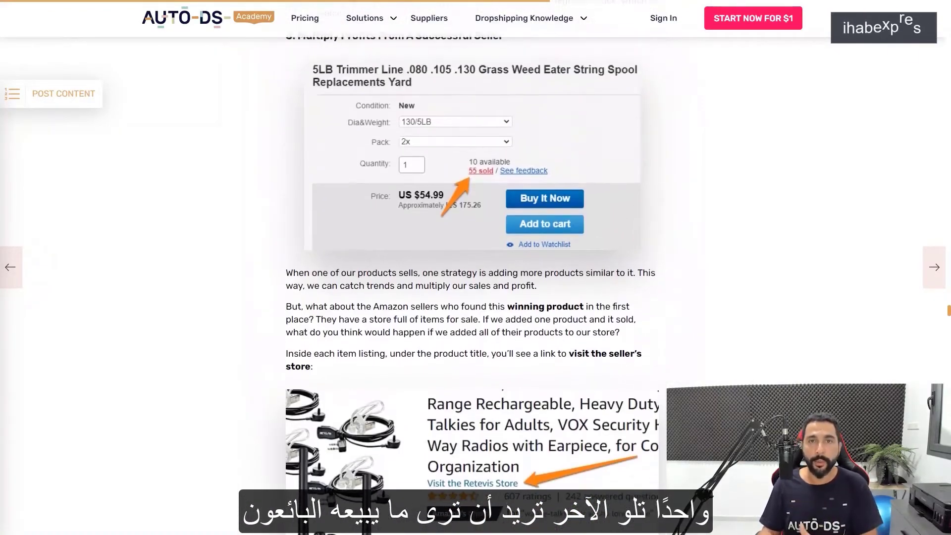
scroll(473, 268, up, 1)
scroll(473, 268, down, 1)
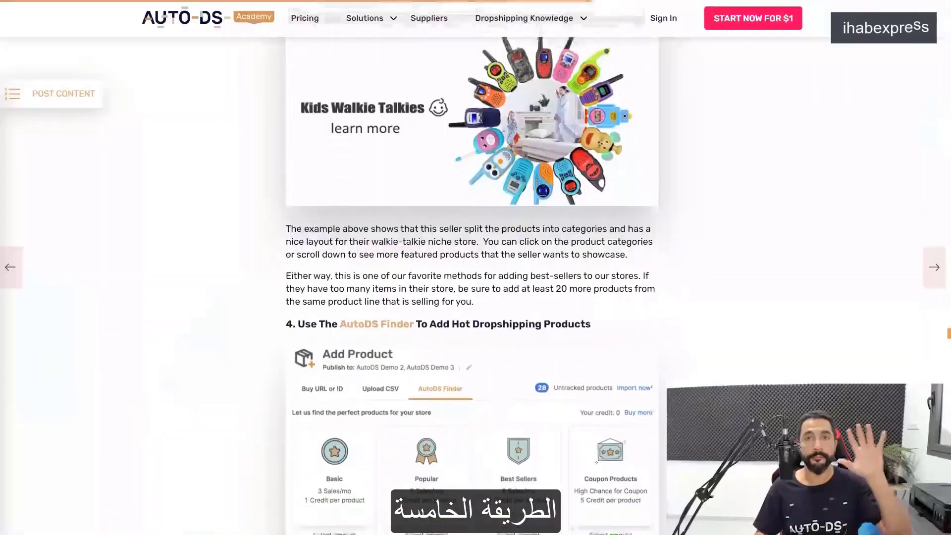
scroll(472, 267, down, 5)
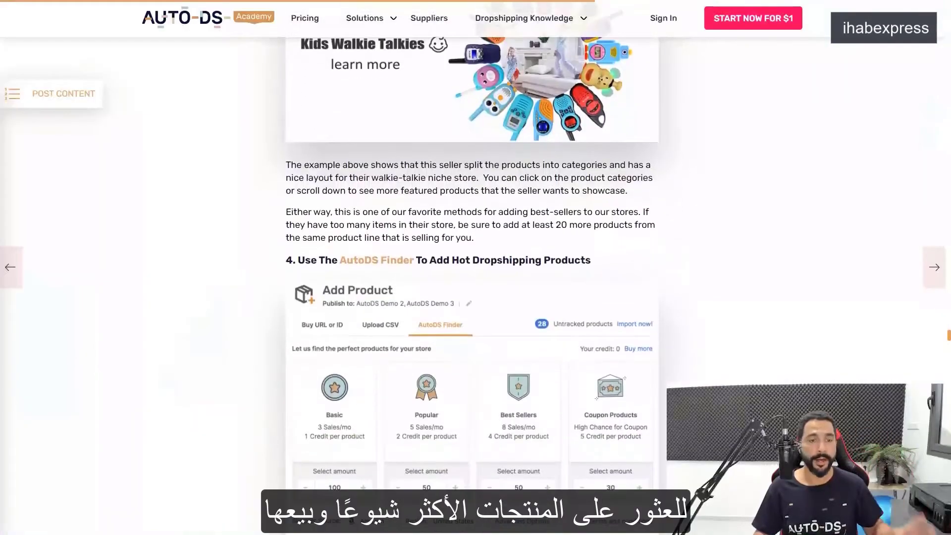
scroll(472, 267, down, 2)
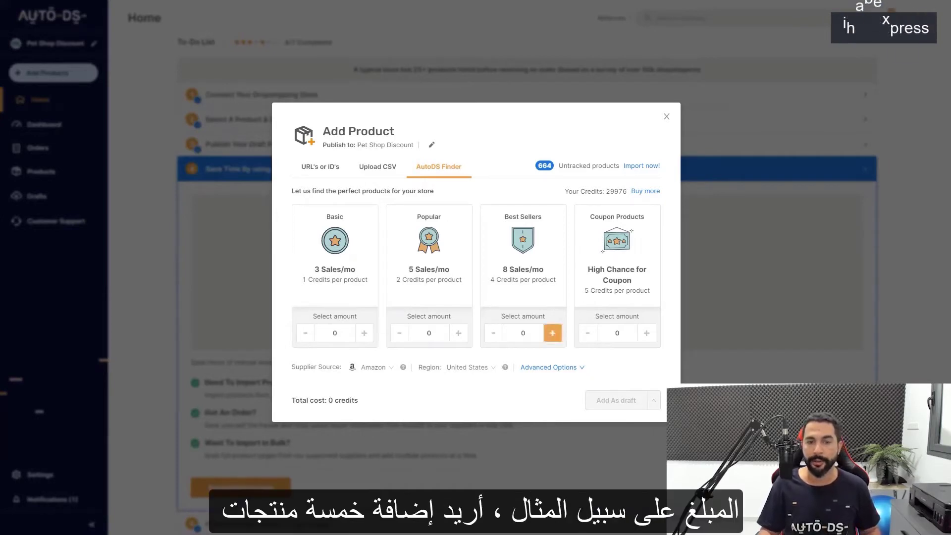
In the AutoDS Finder, set the amounts to 5 Best Sellers and 5 Coupon Products, and add them as drafts
click(552, 333)
click(552, 332)
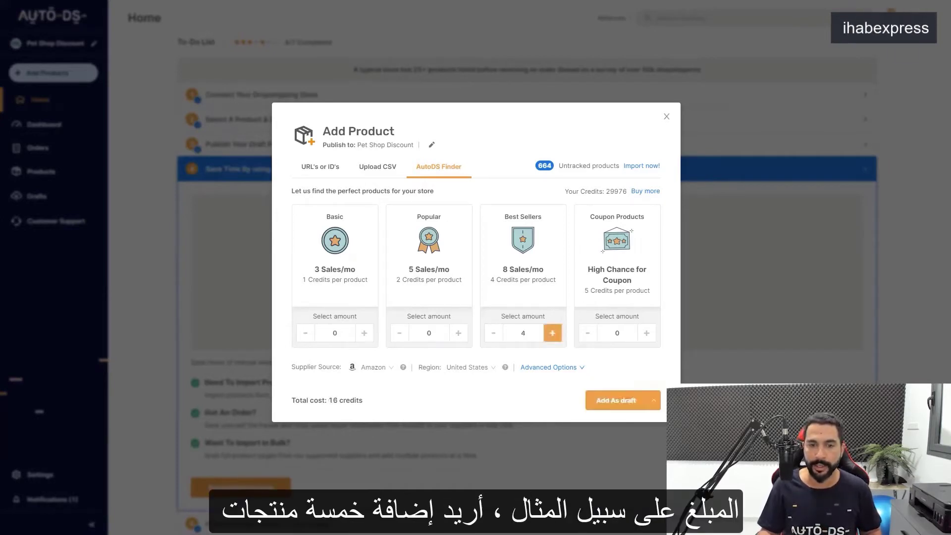
click(553, 333)
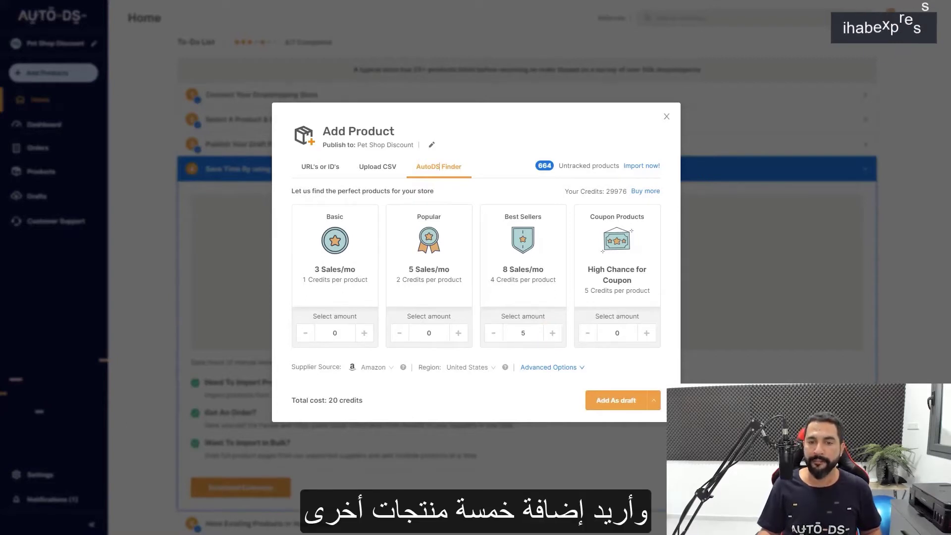
double_click(616, 332)
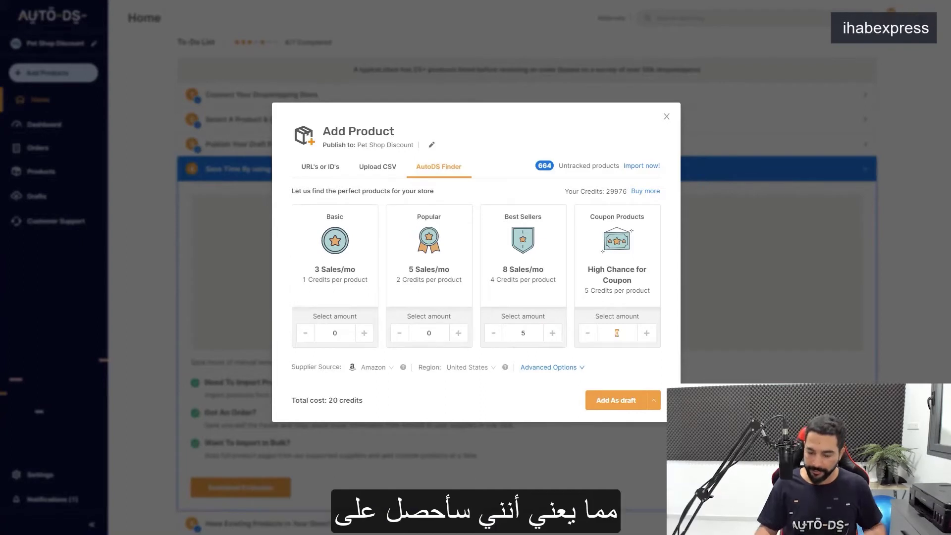
text(5)
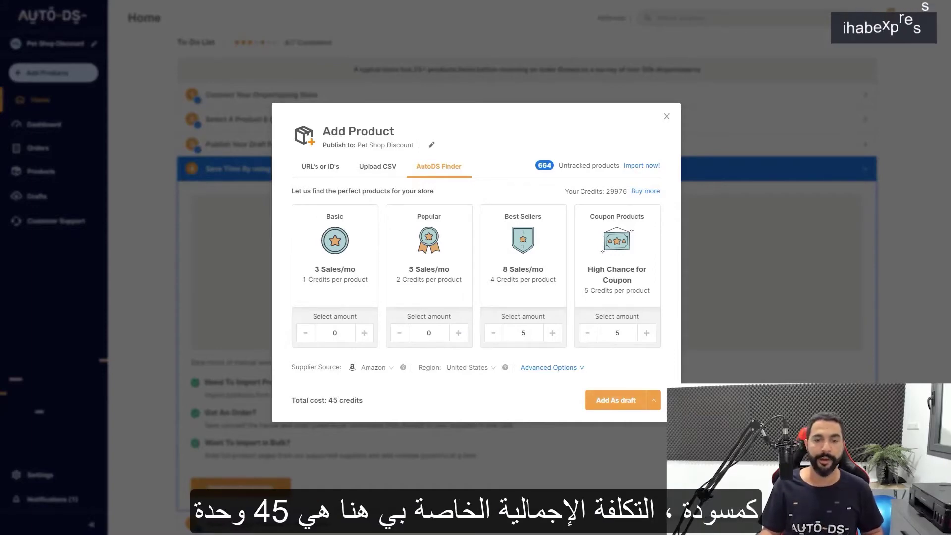
click(616, 400)
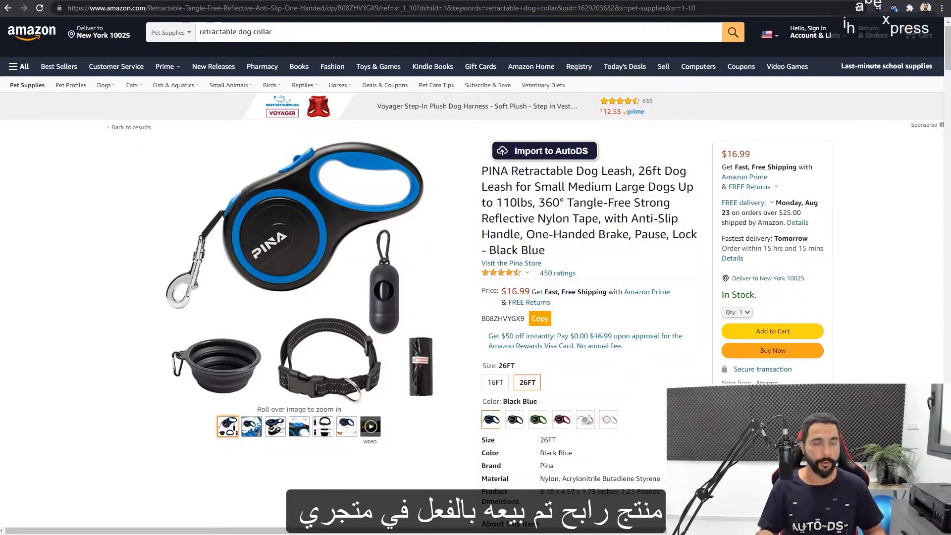
Open the PINA Pet Supplies Store seller profile from the retractable dog leash listing on Amazon and examine its business details
scroll(475, 278, down, 1)
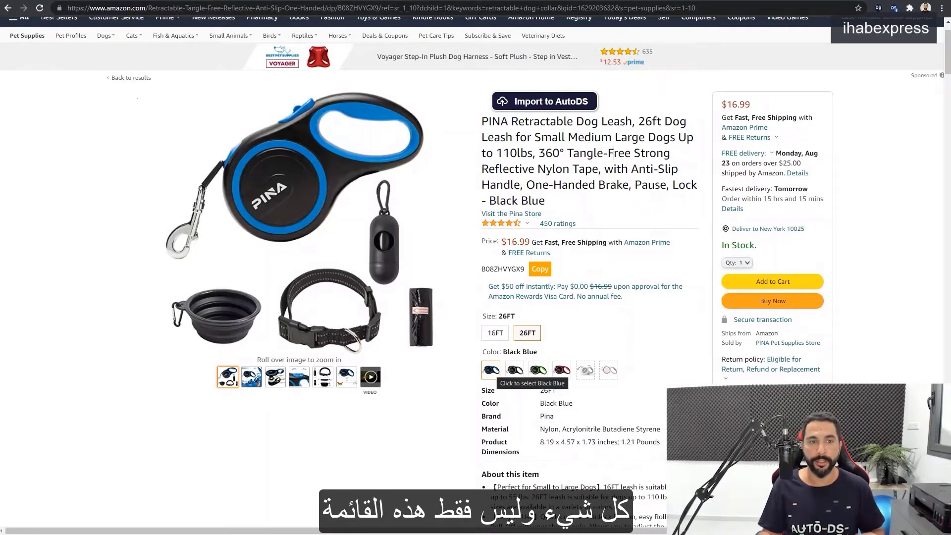
mouse_move(351, 204)
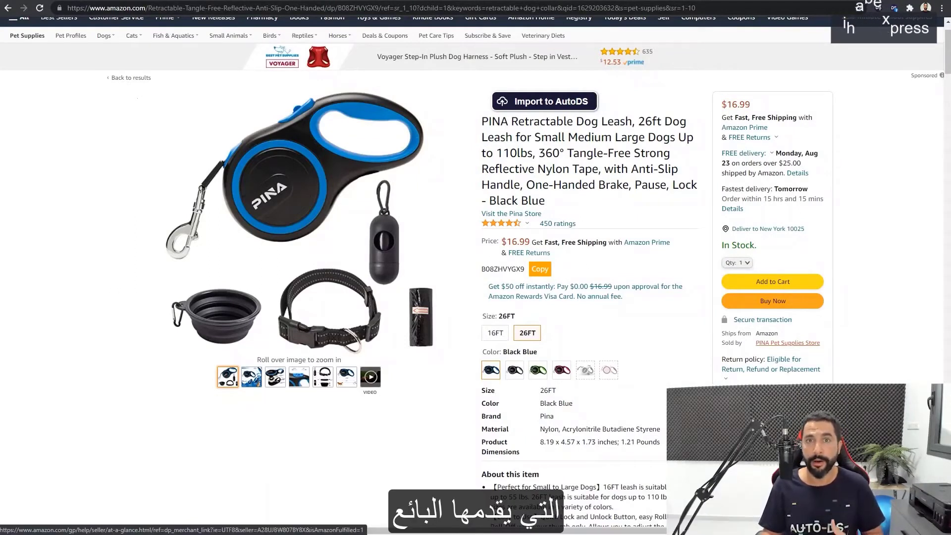
click(787, 342)
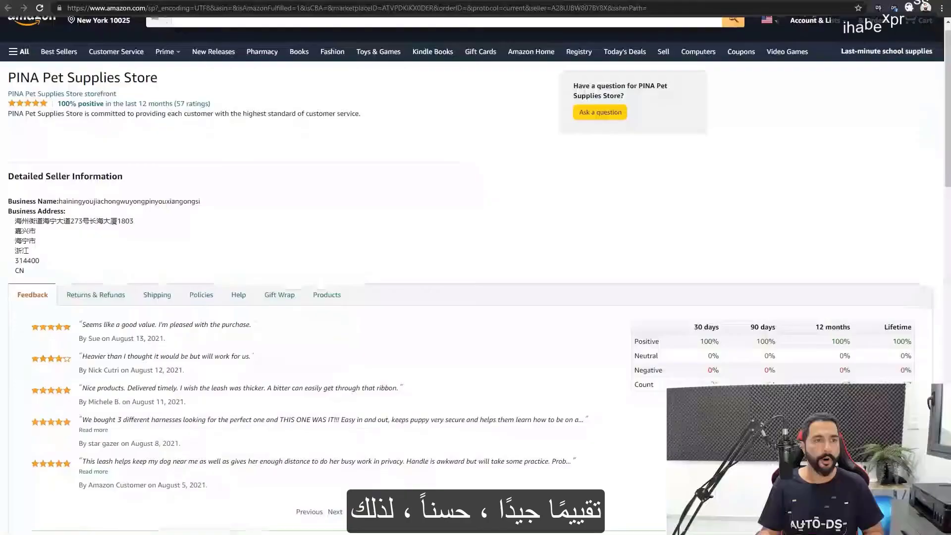
scroll(475, 268, up, 1)
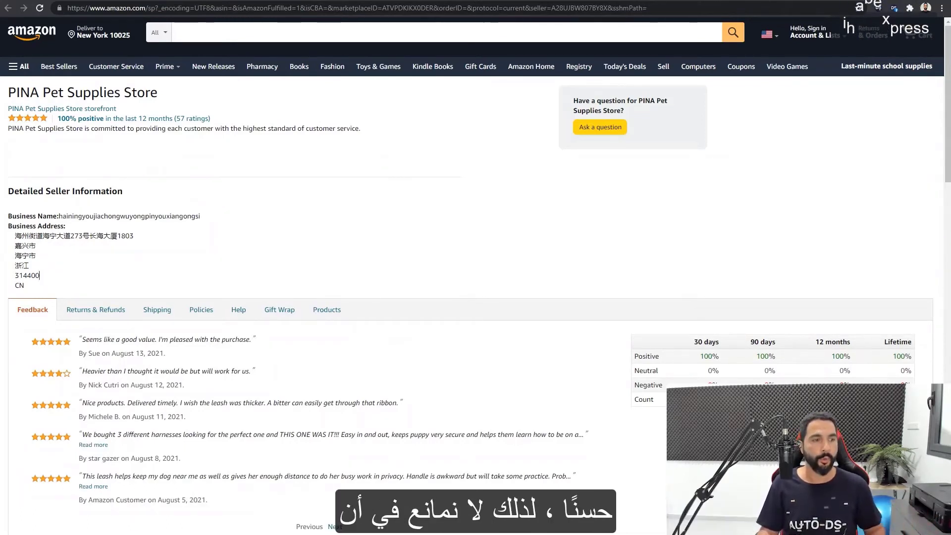
drag(40, 276, 8, 214)
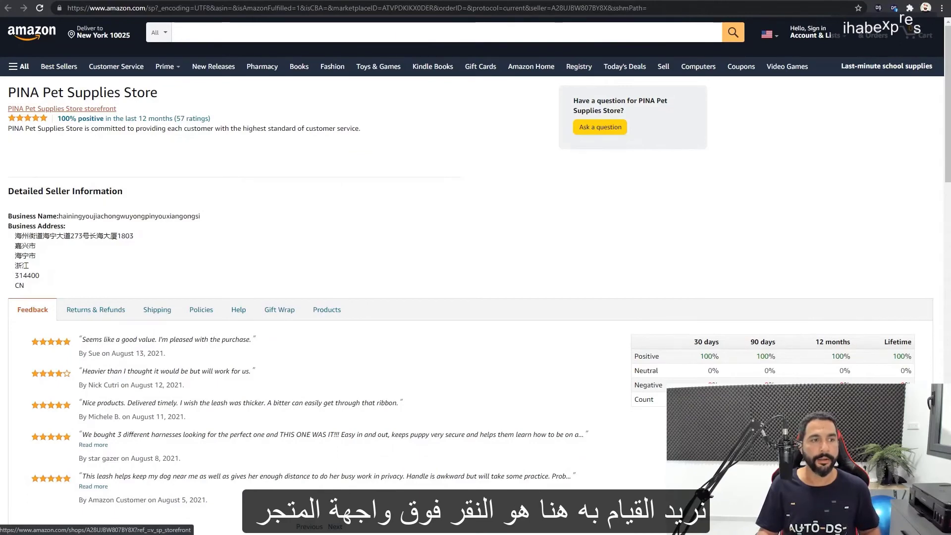
Open the PINA Pet Supplies Store storefront and look through the seller's other products
click(62, 109)
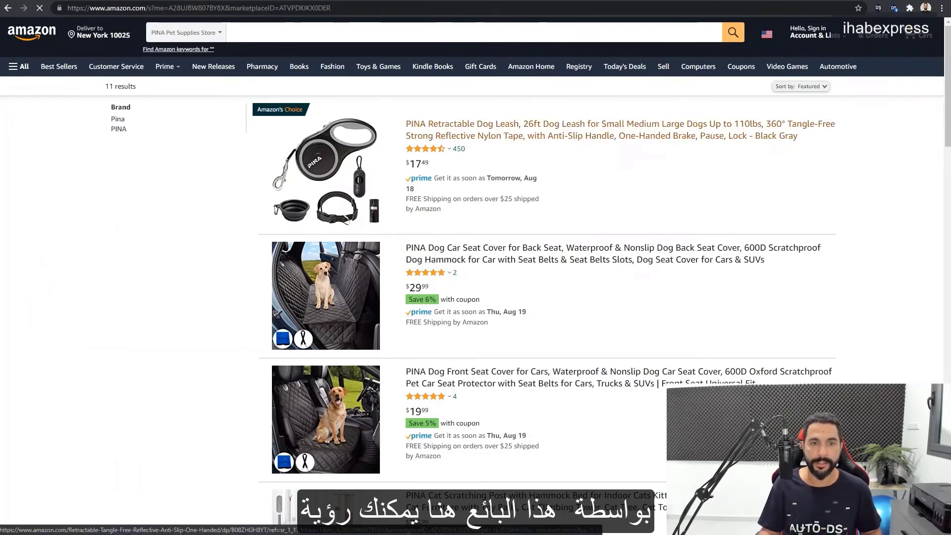
scroll(426, 399, down, 5)
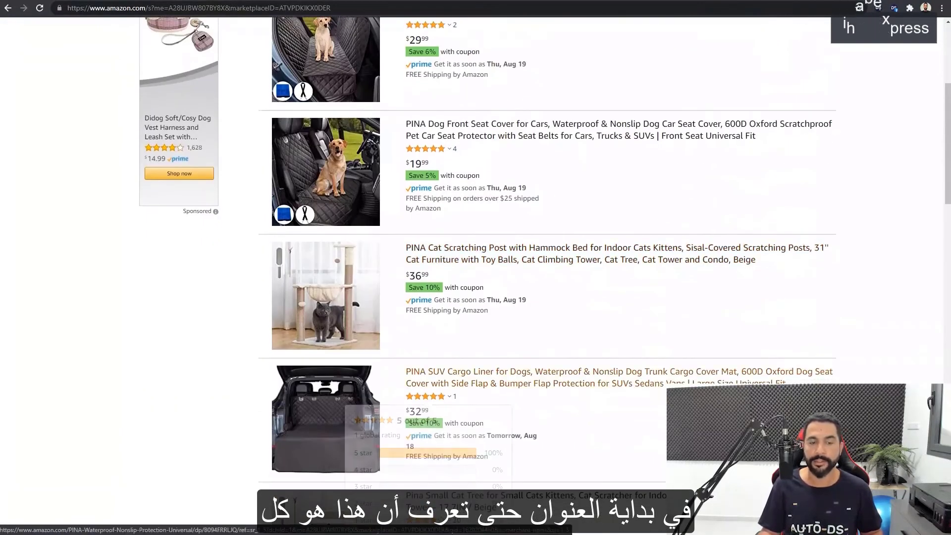
scroll(428, 396, down, 1)
scroll(429, 376, up, 3)
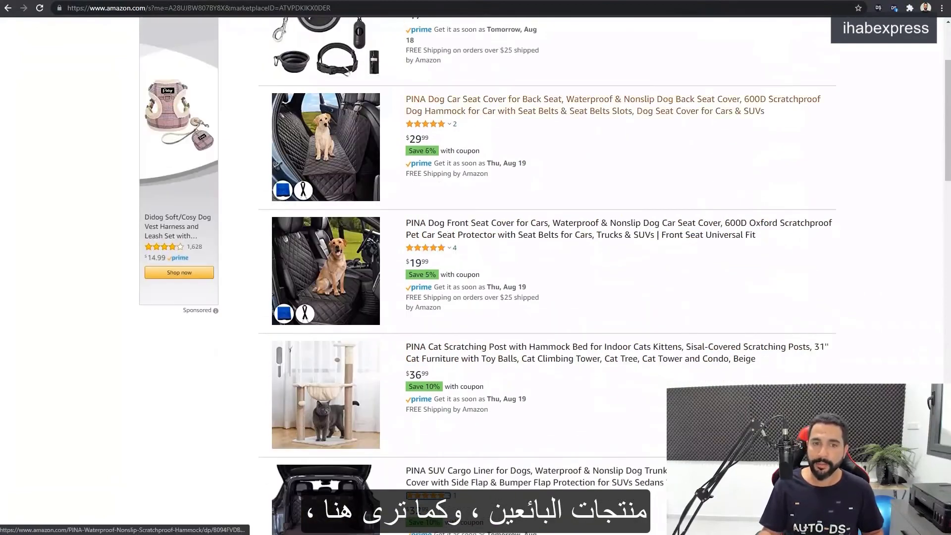
Review the full PINA Pet Supplies Store product list on Amazon, checking each item's reviews and price
scroll(429, 376, down, 2)
scroll(446, 253, up, 3)
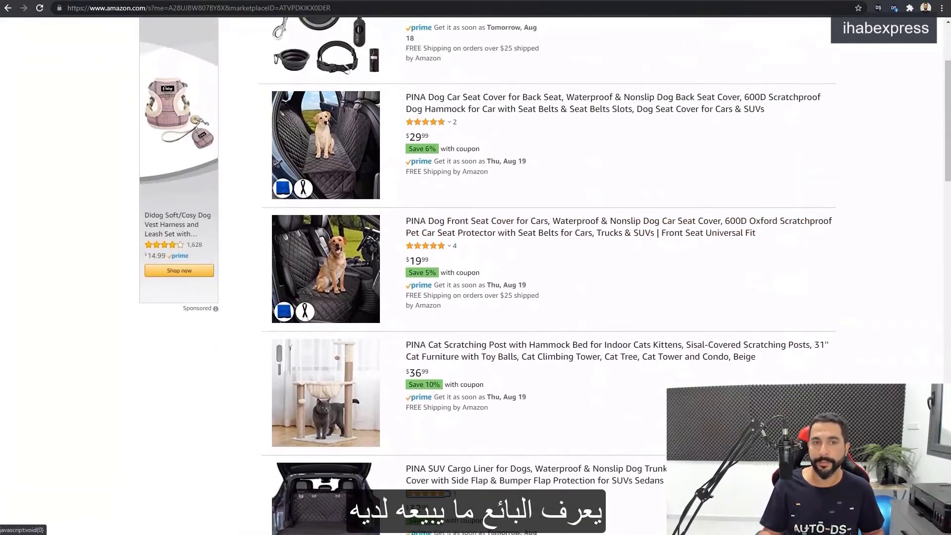
scroll(446, 252, down, 7)
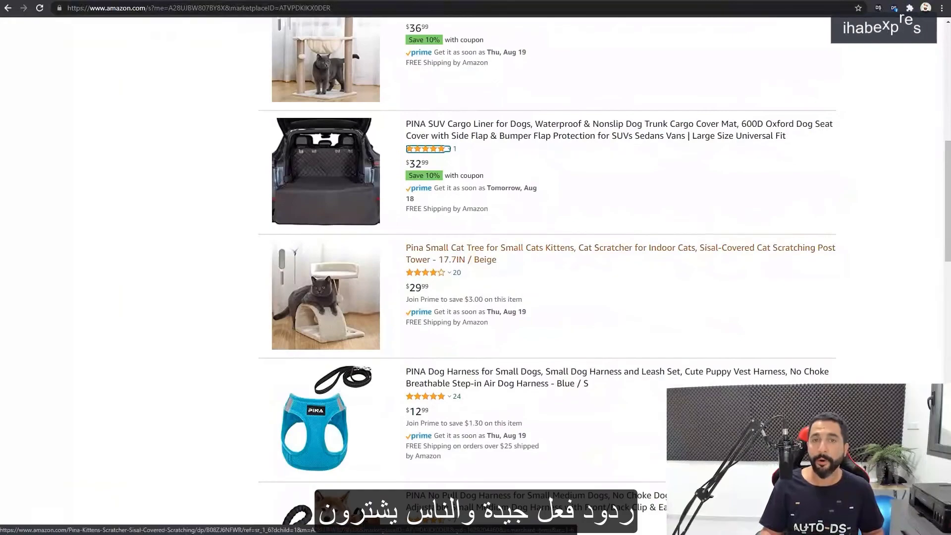
scroll(446, 253, down, 7)
scroll(445, 253, down, 9)
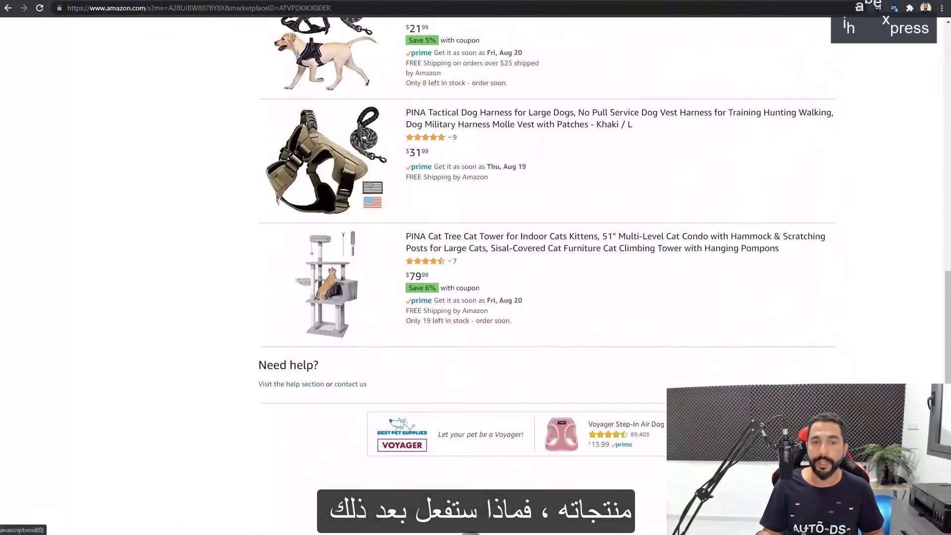
scroll(445, 253, up, 16)
scroll(445, 252, up, 10)
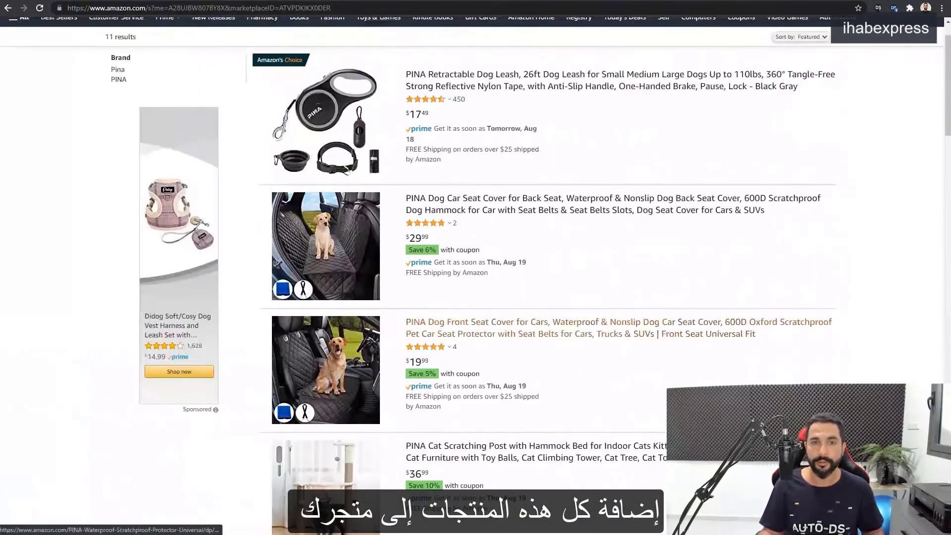
Replace the AutoDS Exporter's old product list with the products extracted from the PINA Pet Supplies Store, and export them as CSV
scroll(445, 253, down, 17)
scroll(445, 253, down, 5)
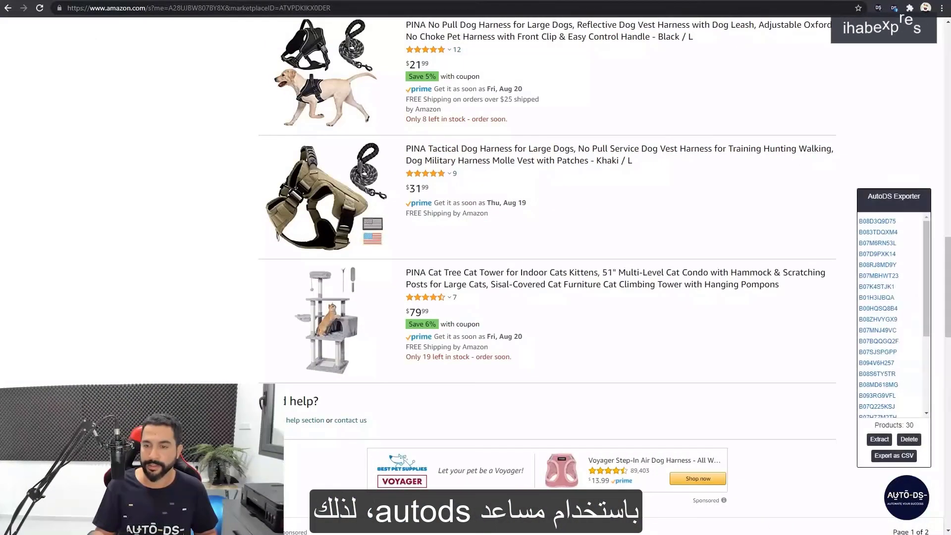
click(908, 439)
click(879, 439)
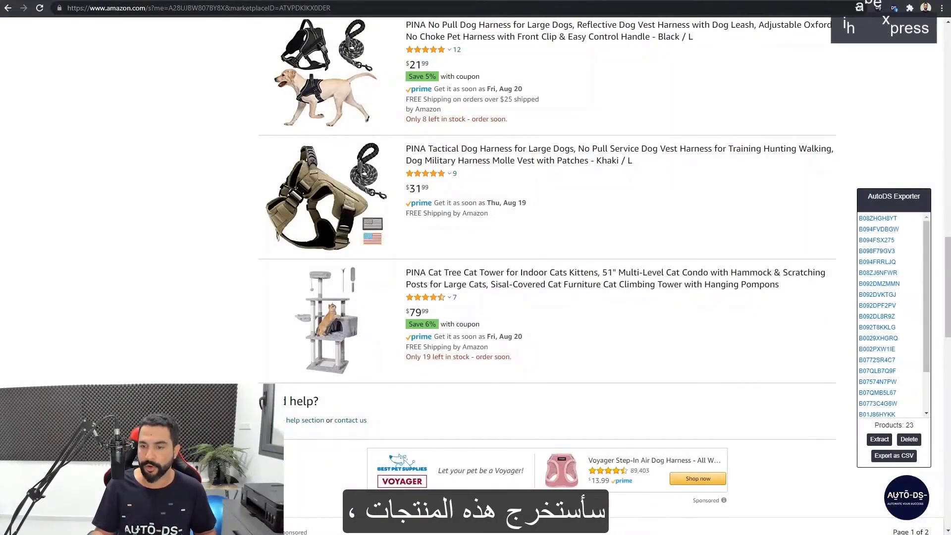
scroll(544, 248, down, 1)
scroll(544, 272, up, 10)
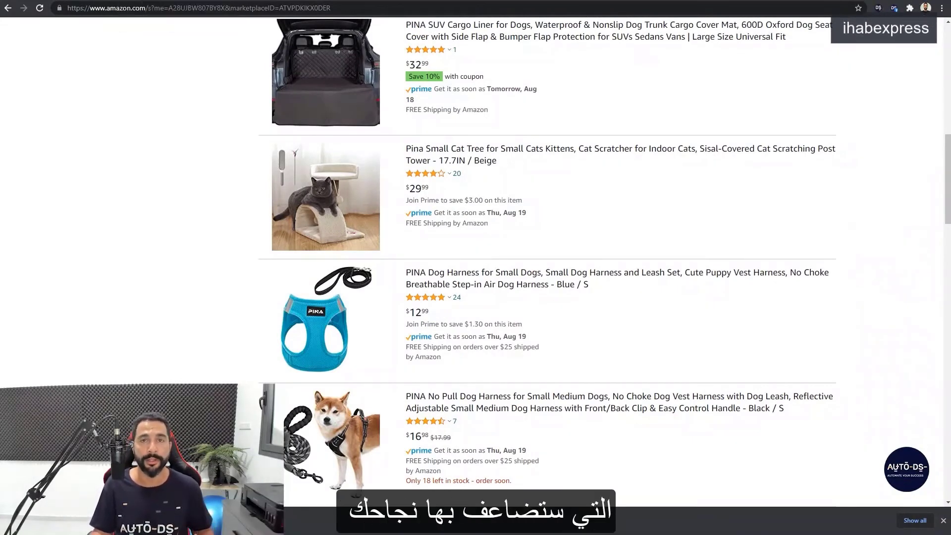
scroll(884, 451, up, 5)
scroll(884, 451, up, 2)
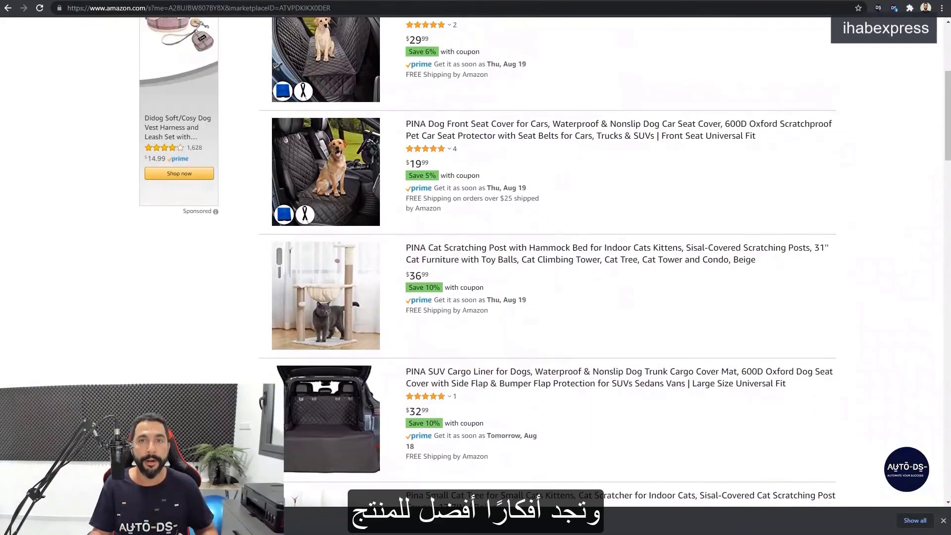
scroll(884, 452, up, 5)
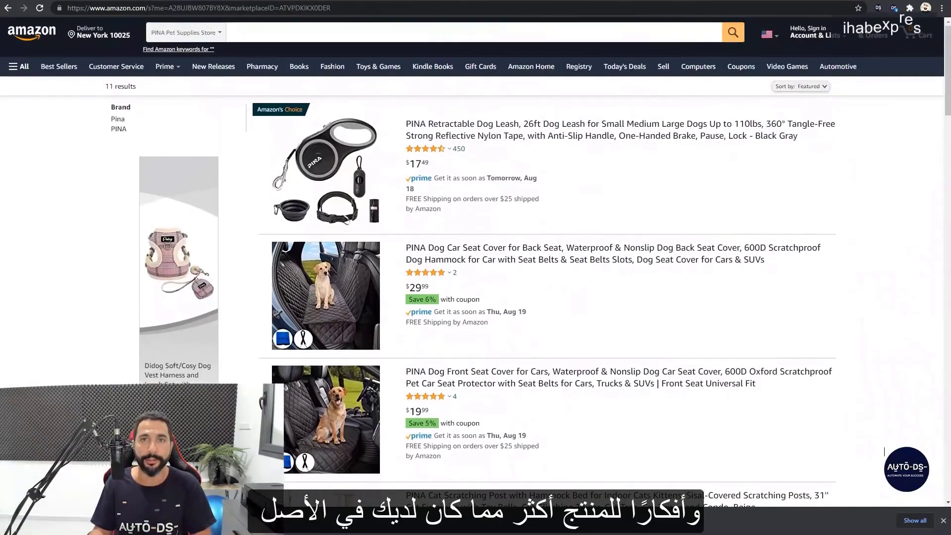